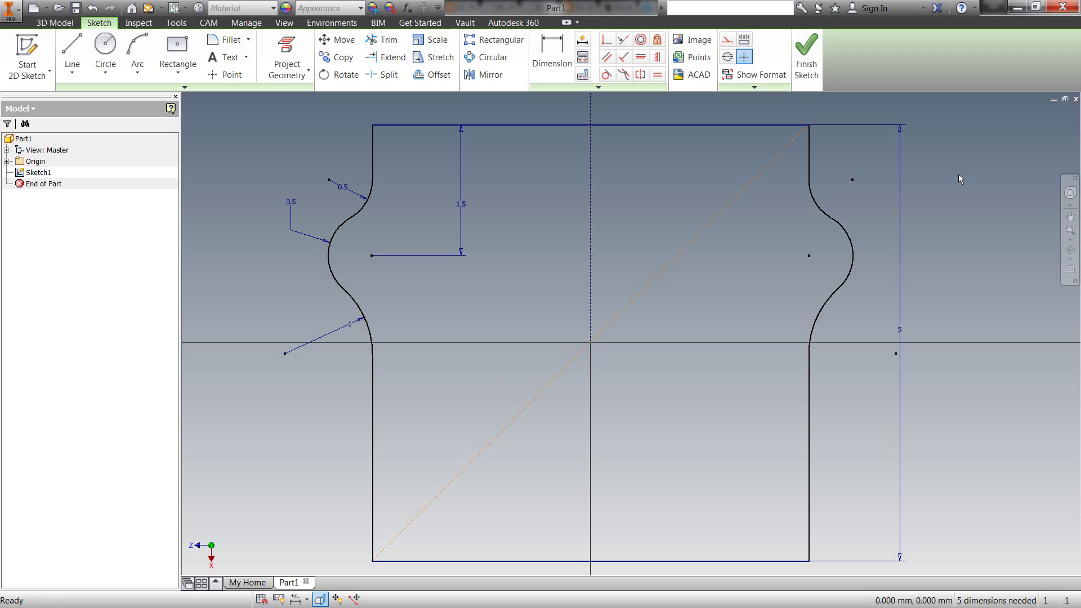
Check the constraint settings without changes, then toggle the constraint display, leaving all constraints hidden.
click(584, 75)
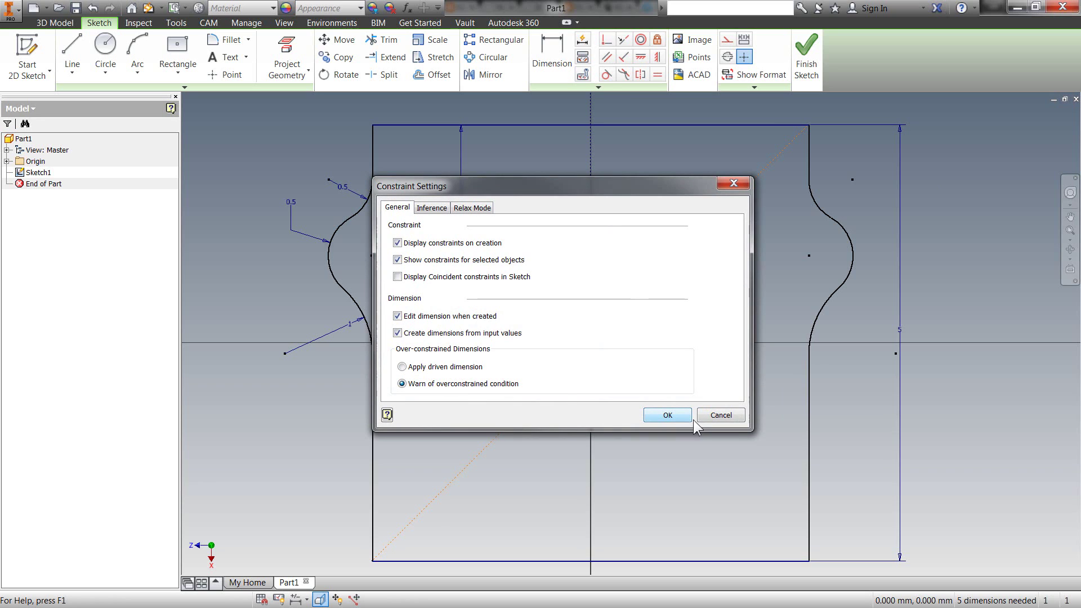
click(709, 419)
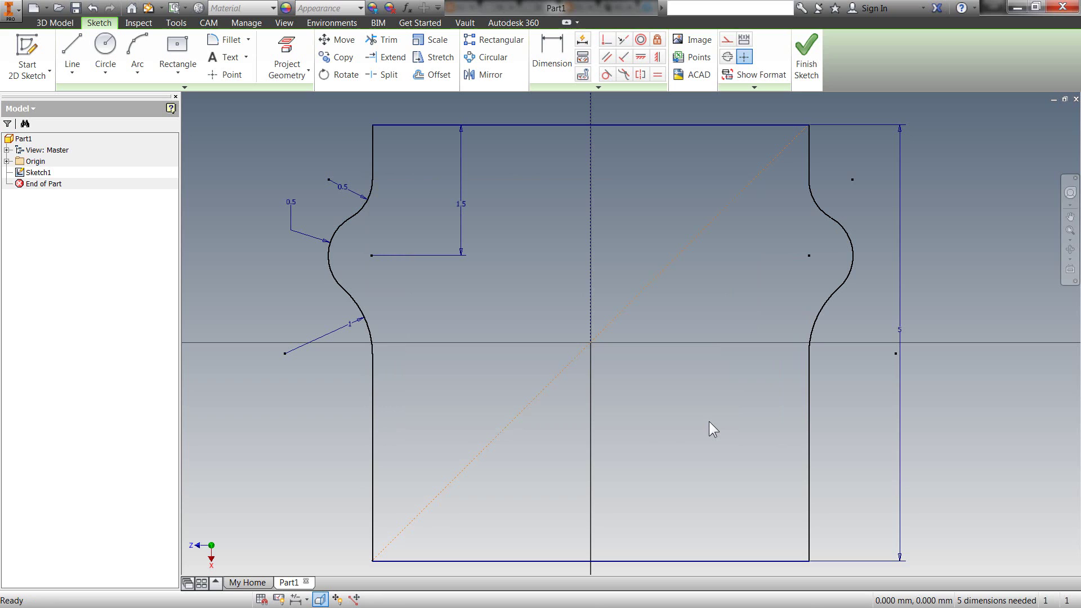
click(279, 598)
click(279, 599)
click(279, 599)
click(279, 599)
click(280, 600)
click(279, 598)
Apply the Winter Night colour scheme in Application Options to darken the sketch background.
click(178, 27)
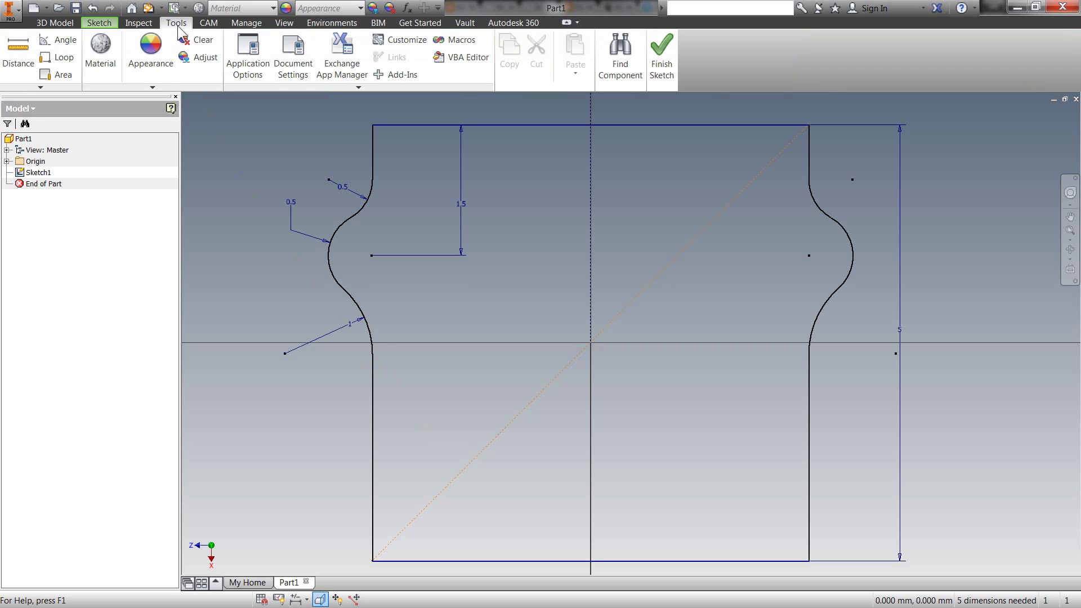
click(238, 50)
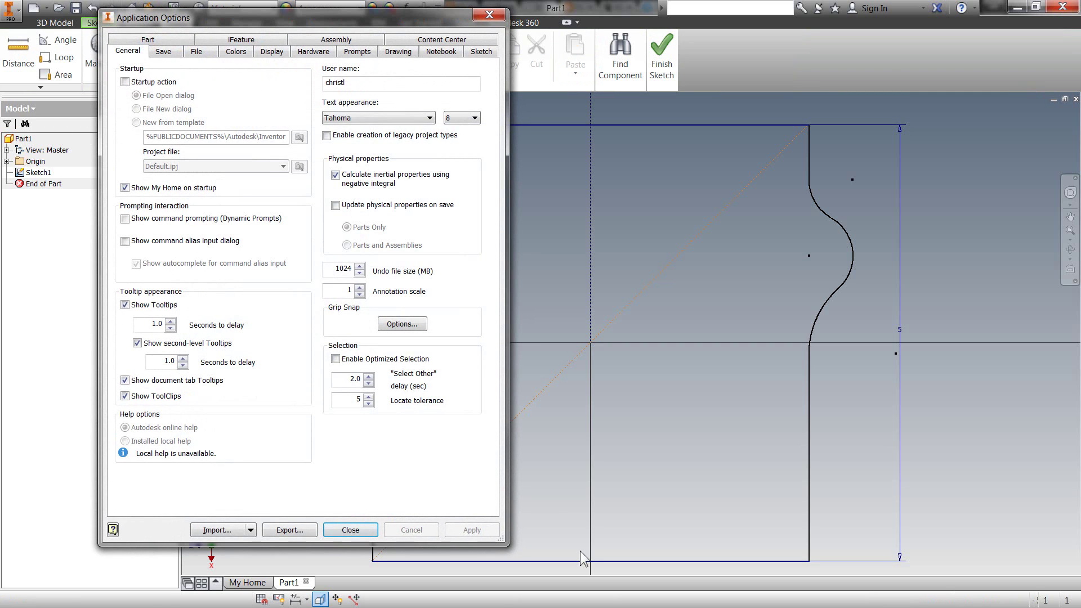
click(248, 53)
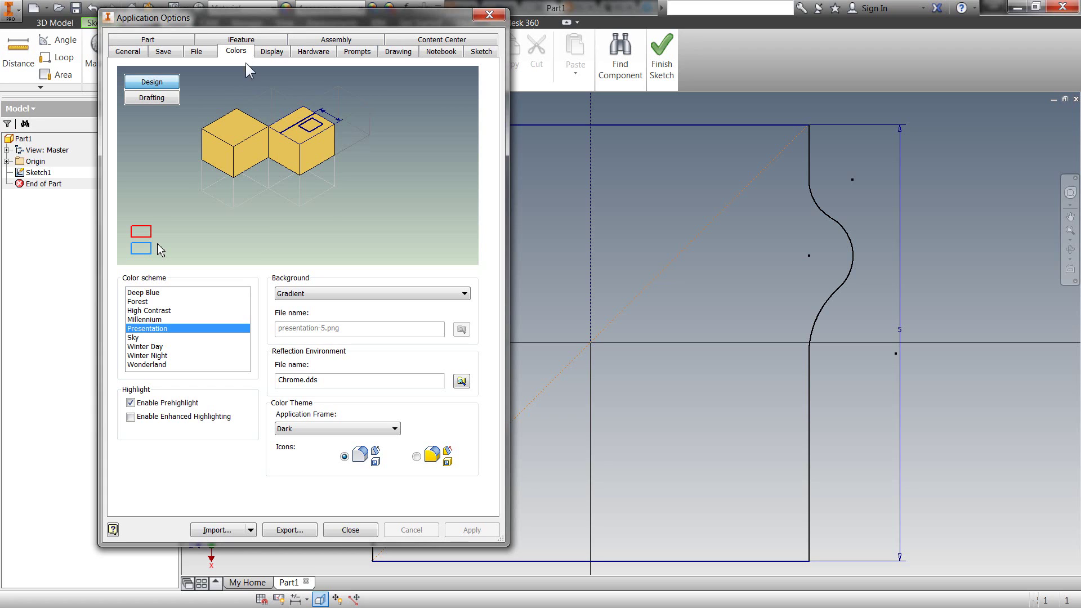
click(145, 356)
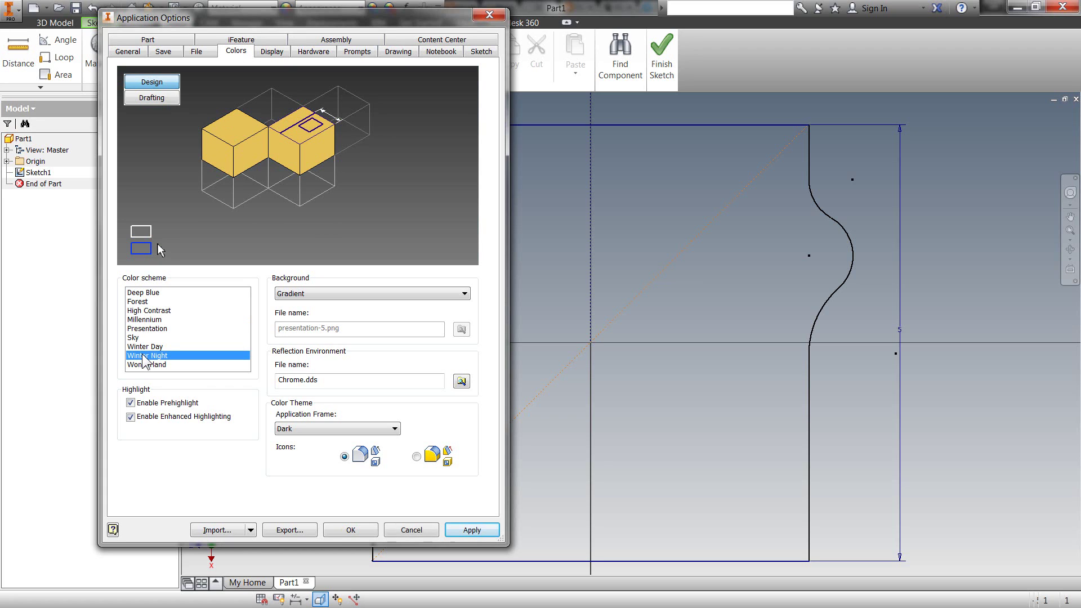
click(467, 530)
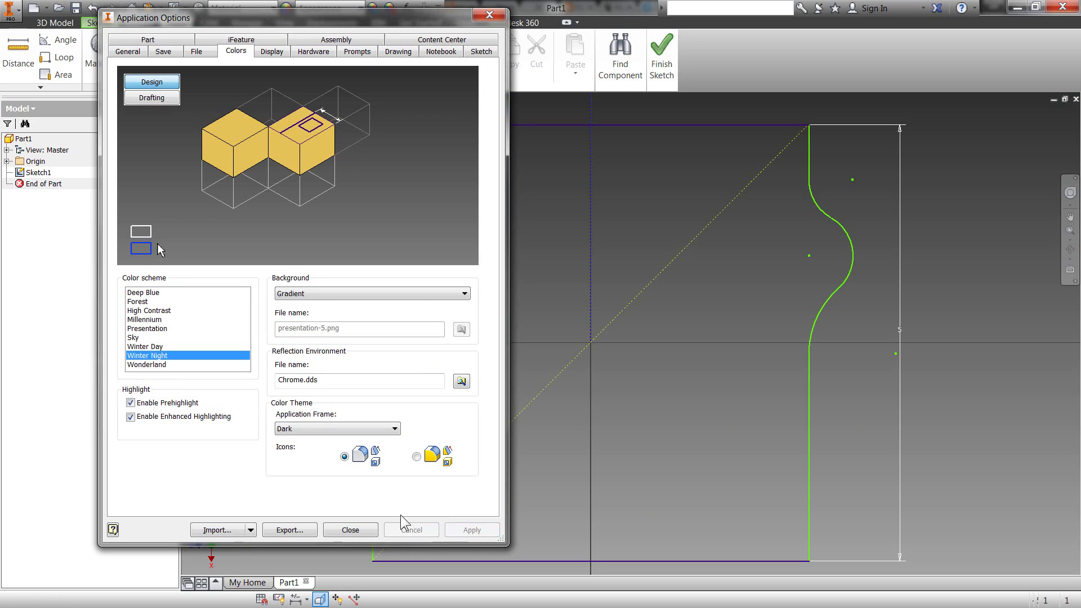
click(355, 530)
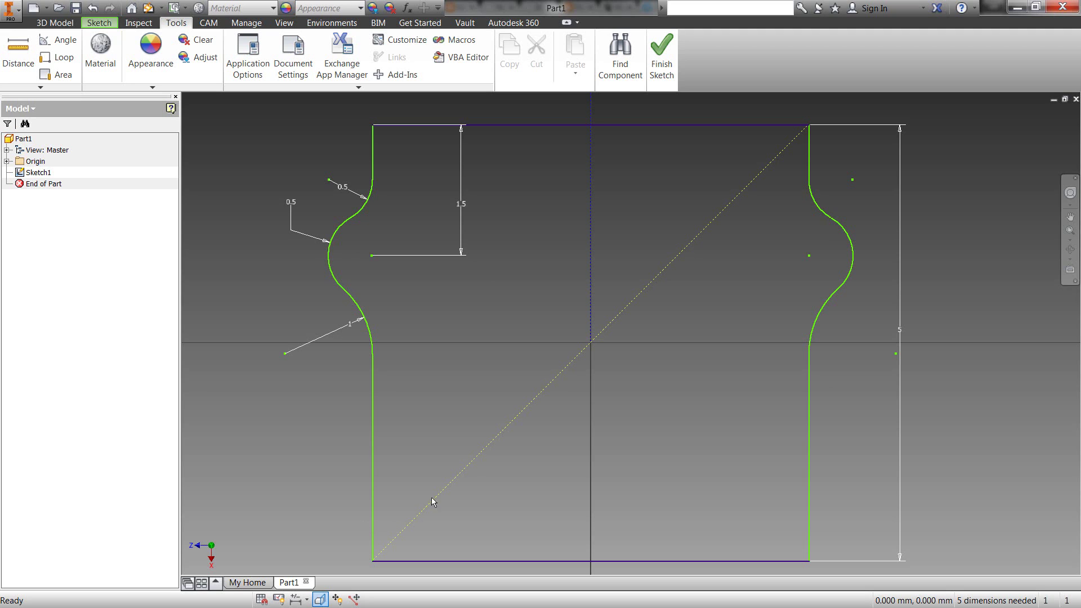
Delete the right-side height dimension and re-dimension the top-to-bottom height as 5.
click(900, 331)
key(Delete)
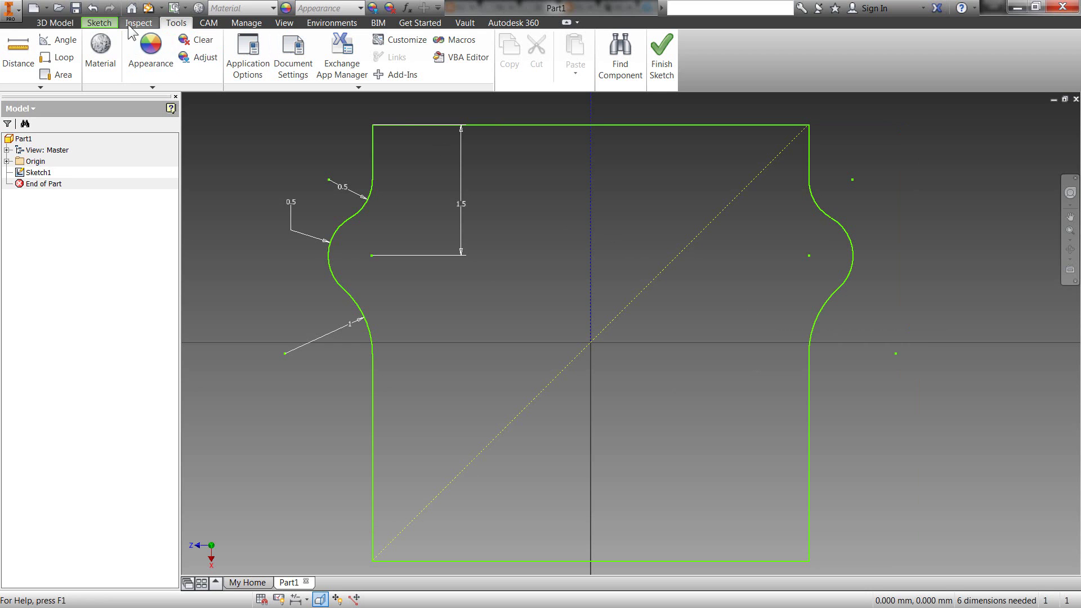
click(99, 23)
key(d)
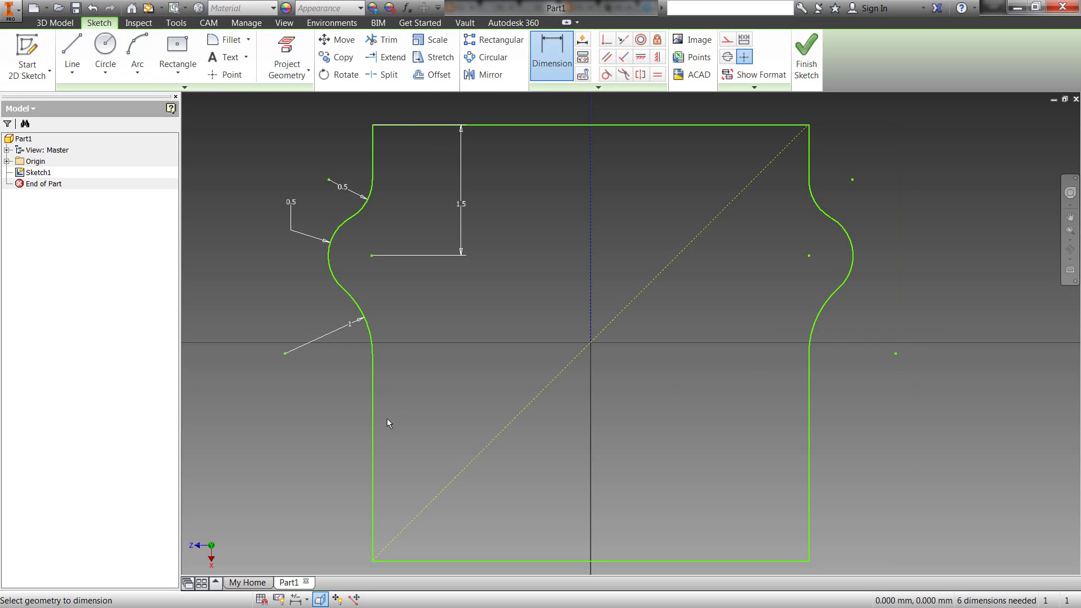
click(643, 124)
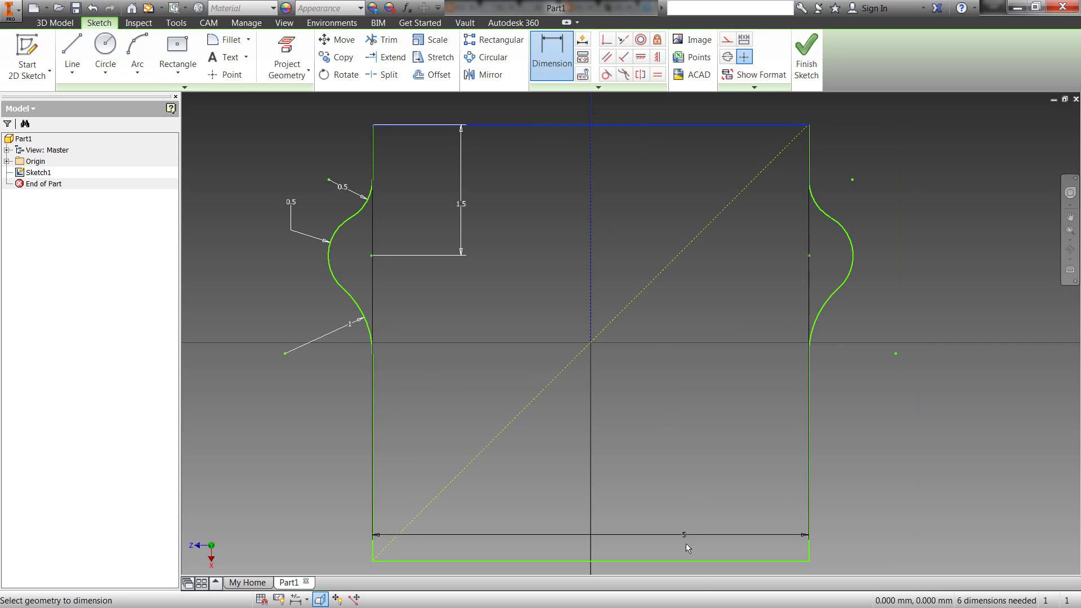
click(686, 562)
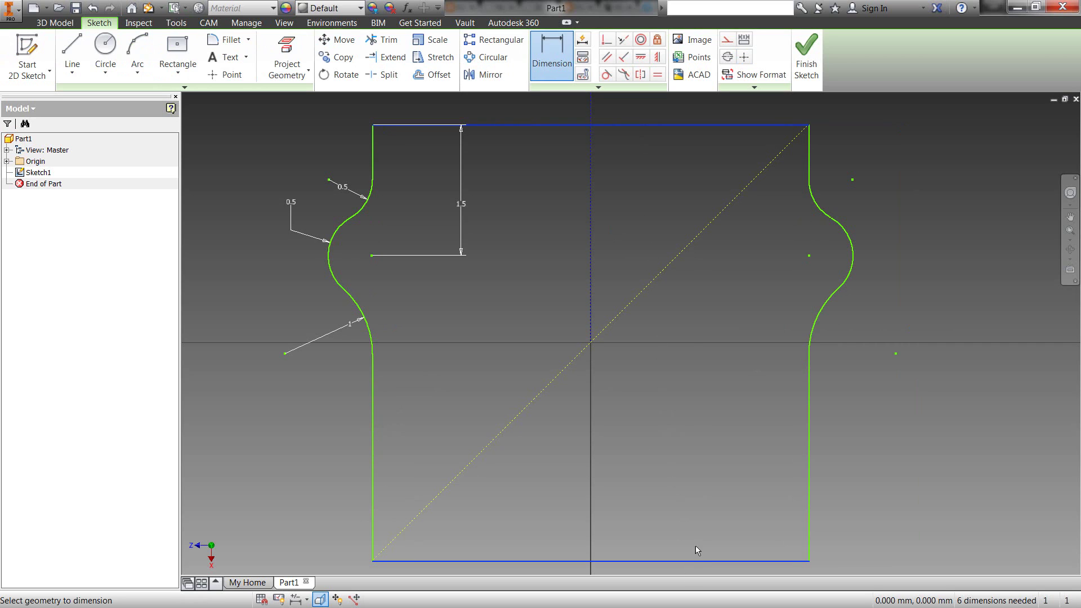
click(894, 332)
key(Return)
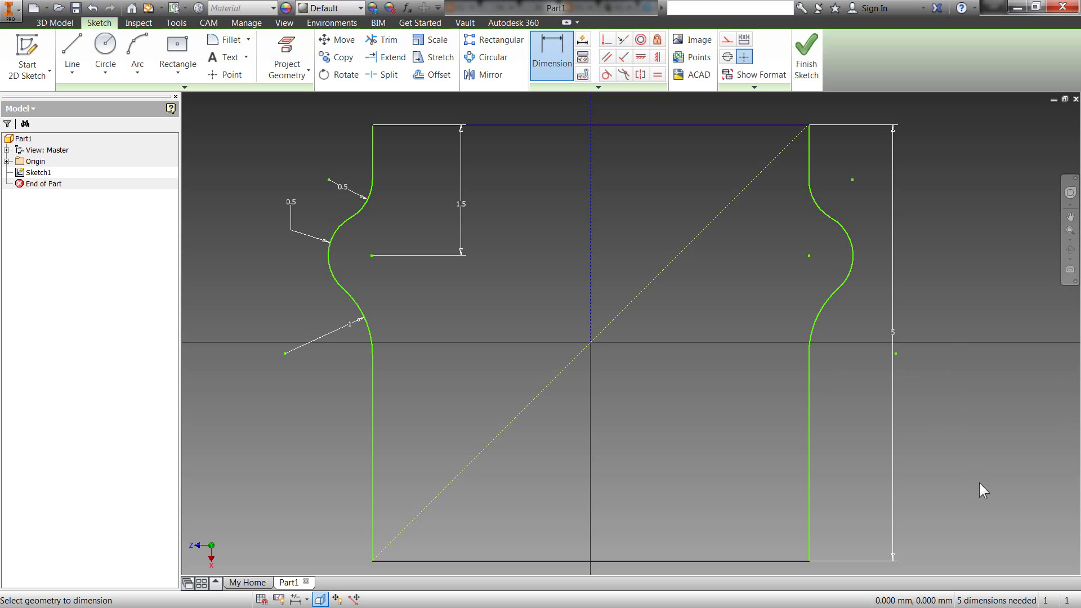
key(Escape)
mouse_move(227, 112)
mouse_down()
mouse_move(375, 234)
mouse_move(939, 576)
mouse_up()
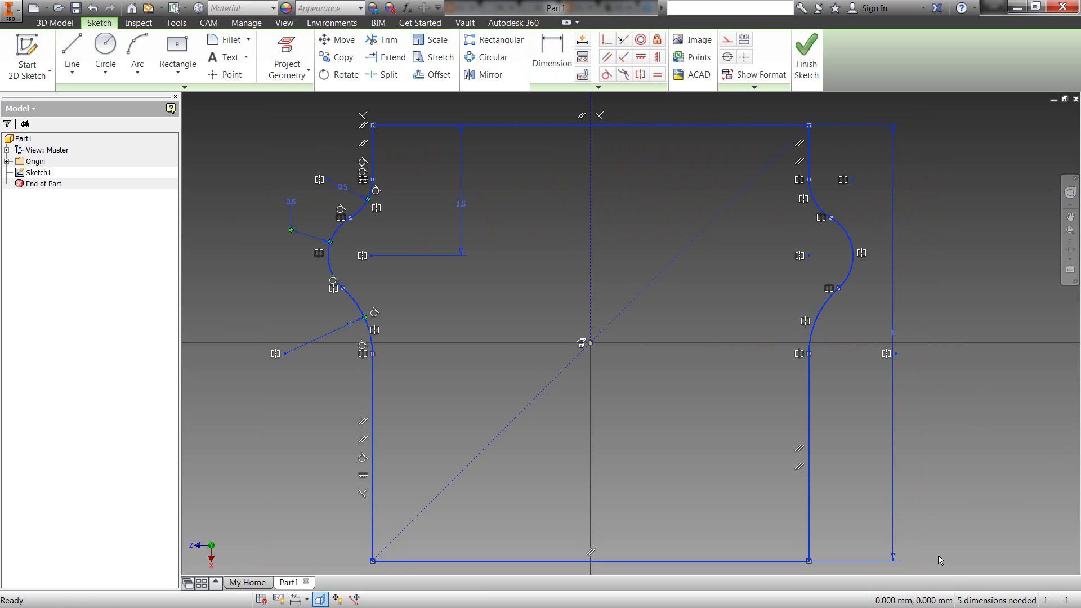
right_click(940, 442)
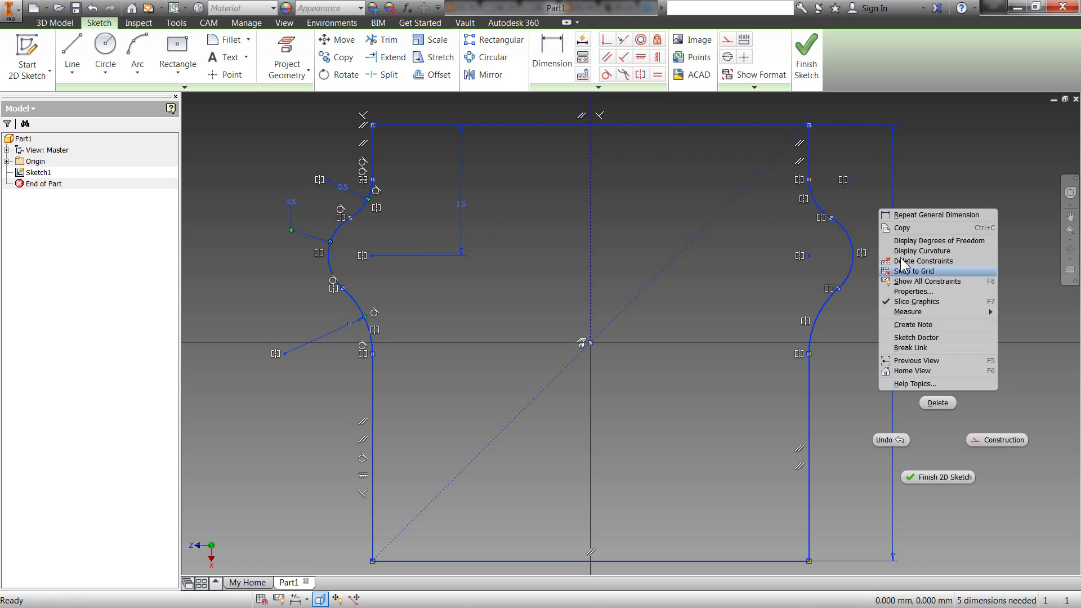
click(909, 241)
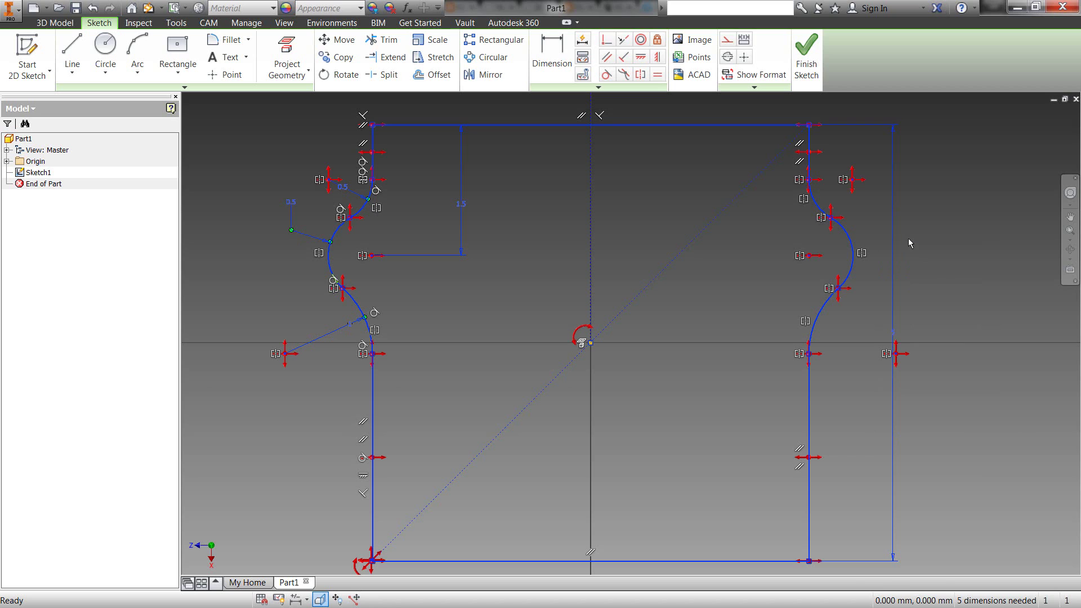
right_click(908, 239)
click(906, 316)
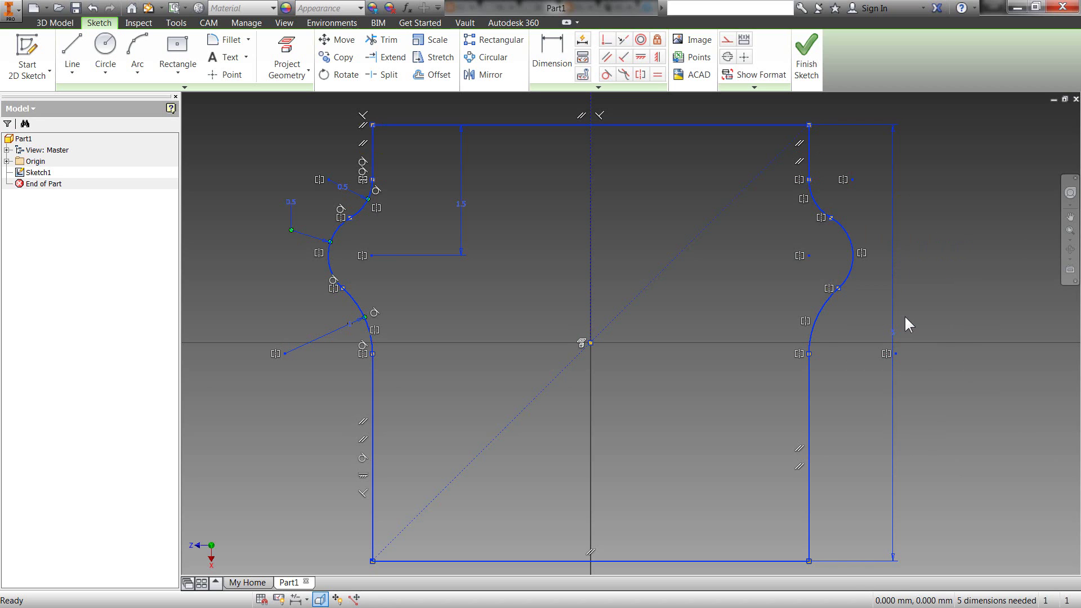
key(F9)
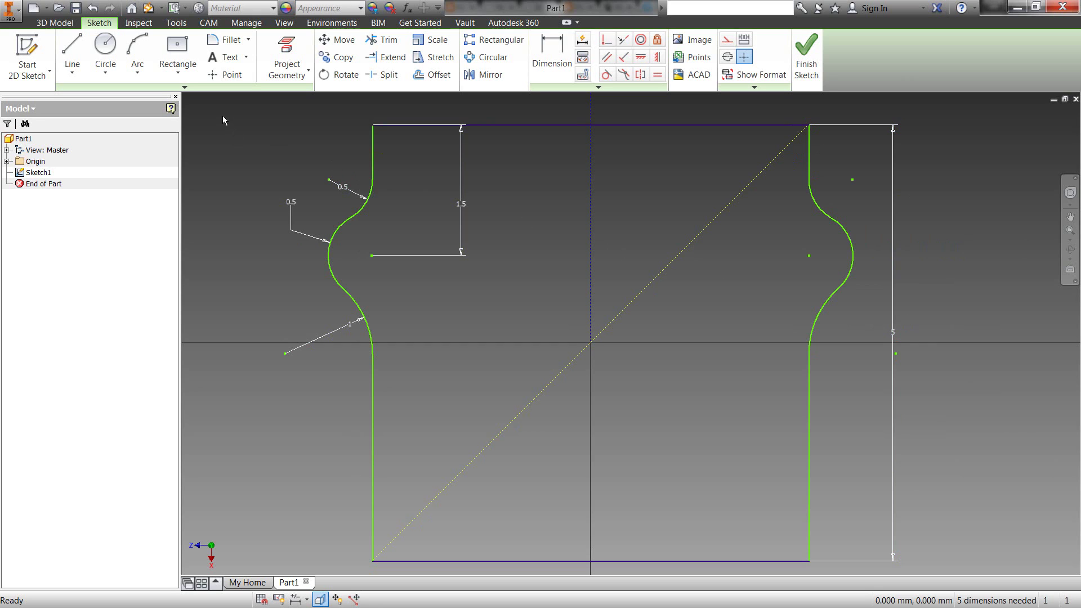
drag(222, 115, 511, 308)
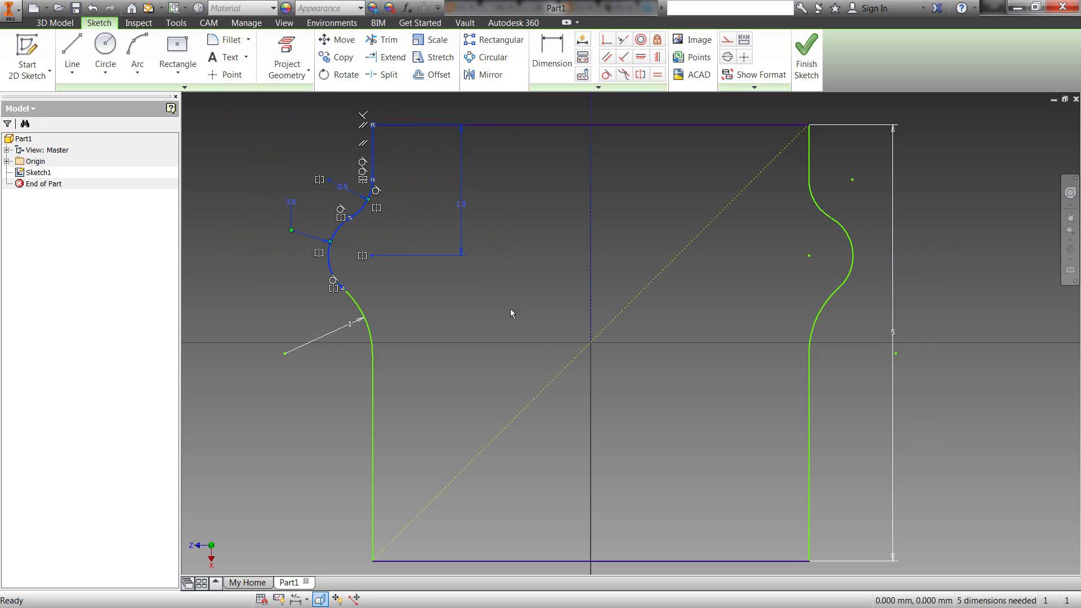
right_click(510, 308)
click(521, 390)
right_click(521, 388)
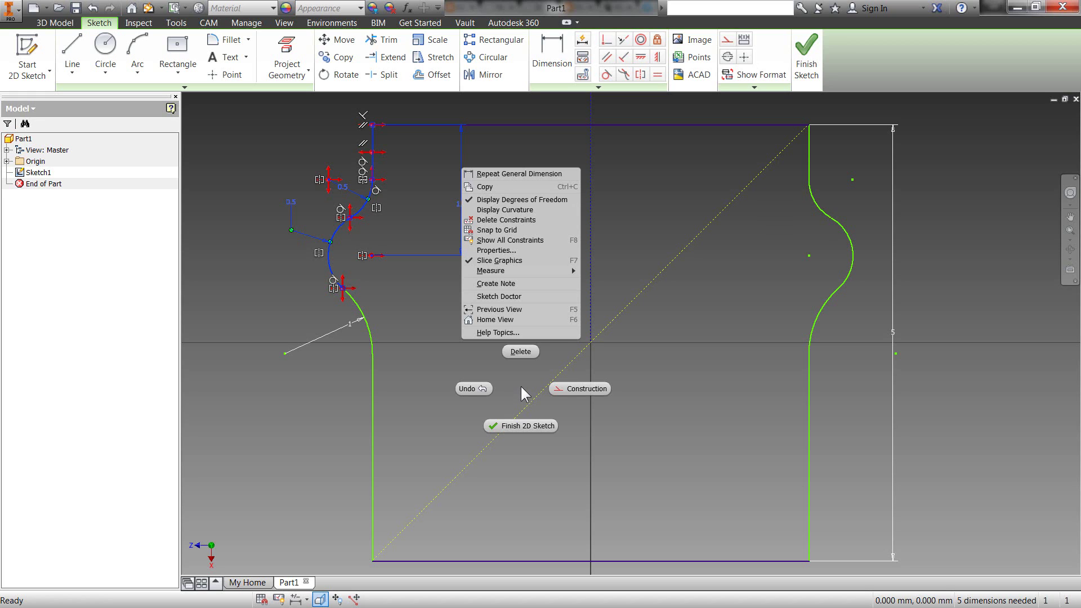
click(502, 201)
click(461, 288)
scroll(496, 367, down, 1)
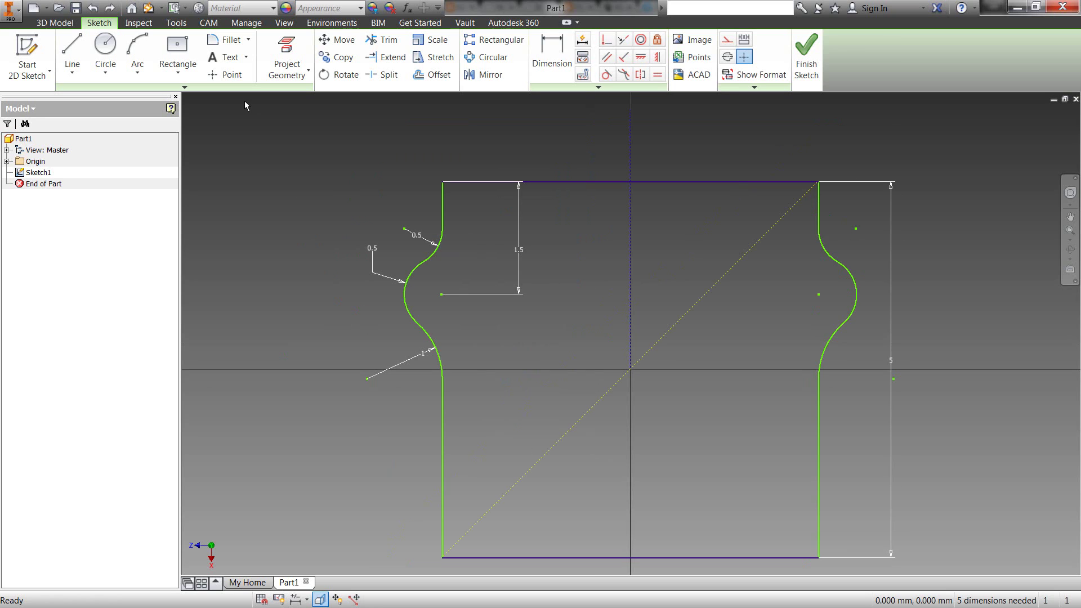
Run a full Sketch Doctor diagnosis on the sketch.
right_click(523, 331)
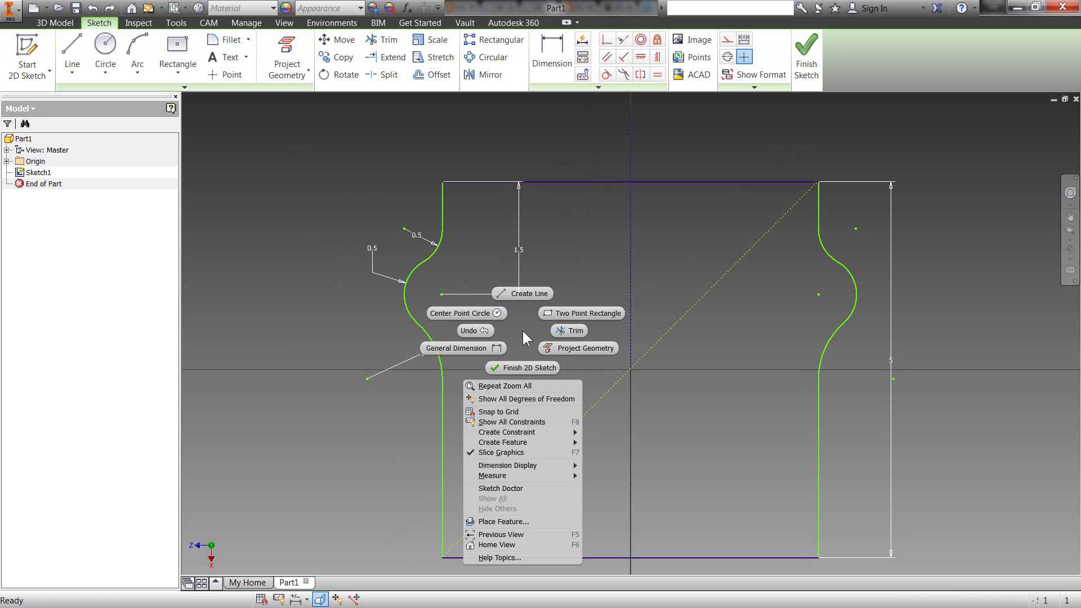
click(532, 487)
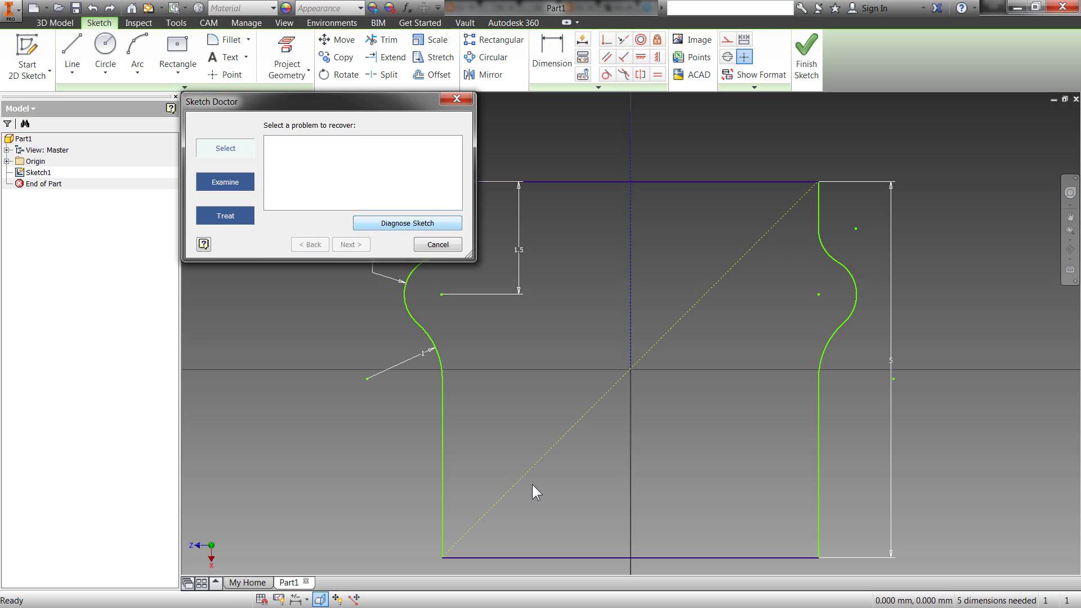
click(407, 224)
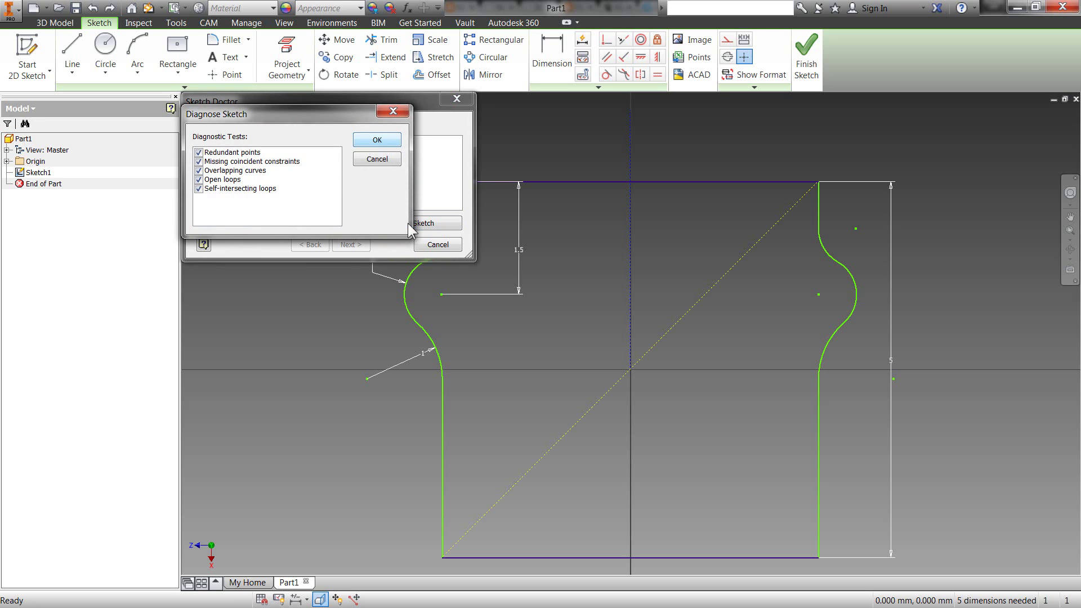
click(378, 143)
Examine the open-loop problem and choose Edit Sketch to fix it manually.
click(316, 152)
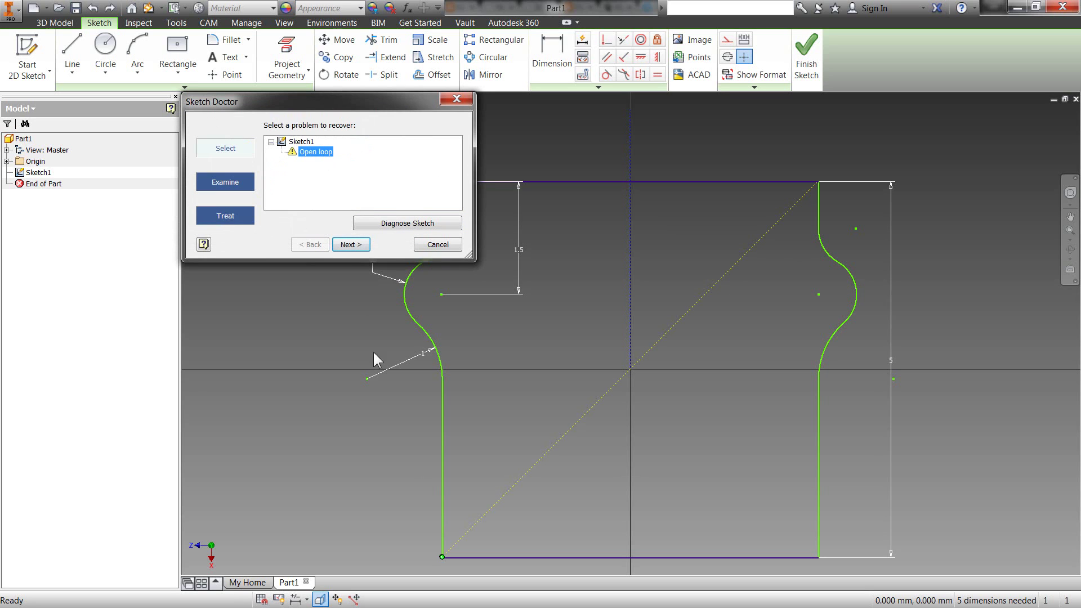
scroll(444, 562, up, 5)
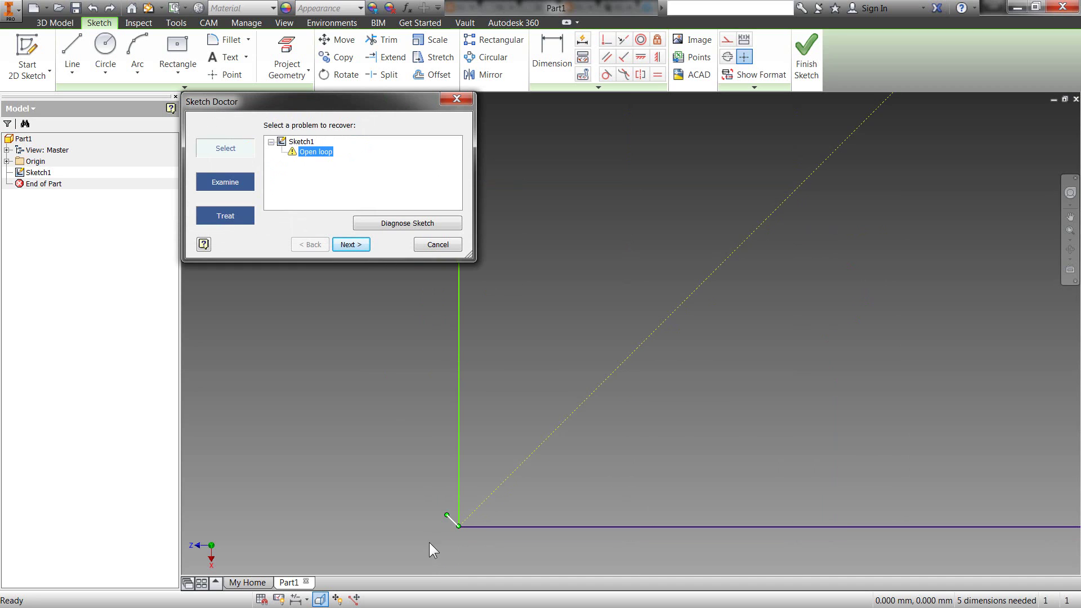
scroll(450, 524, up, 3)
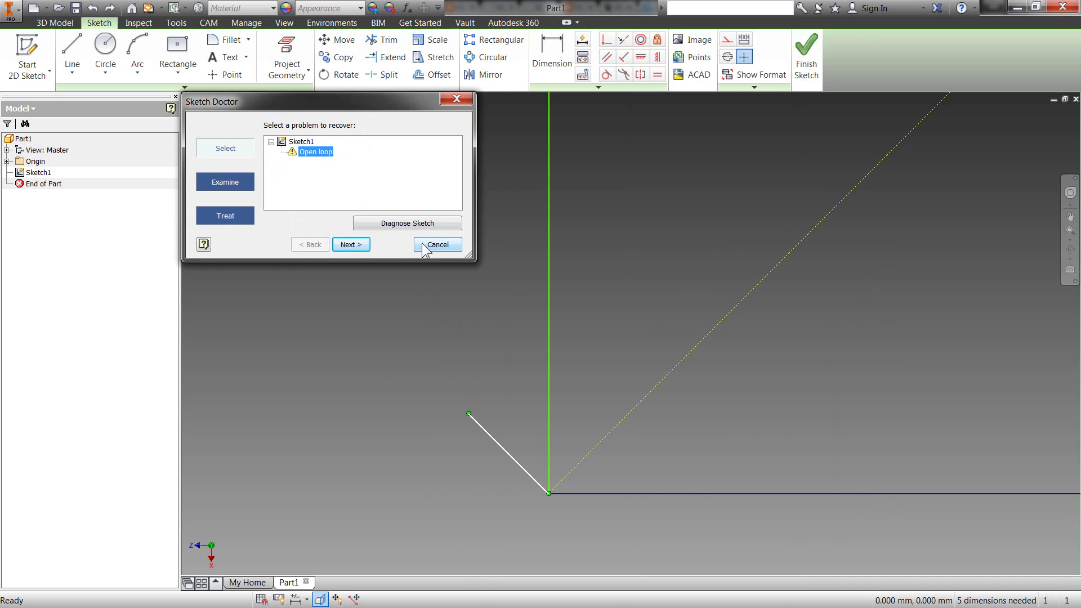
click(351, 244)
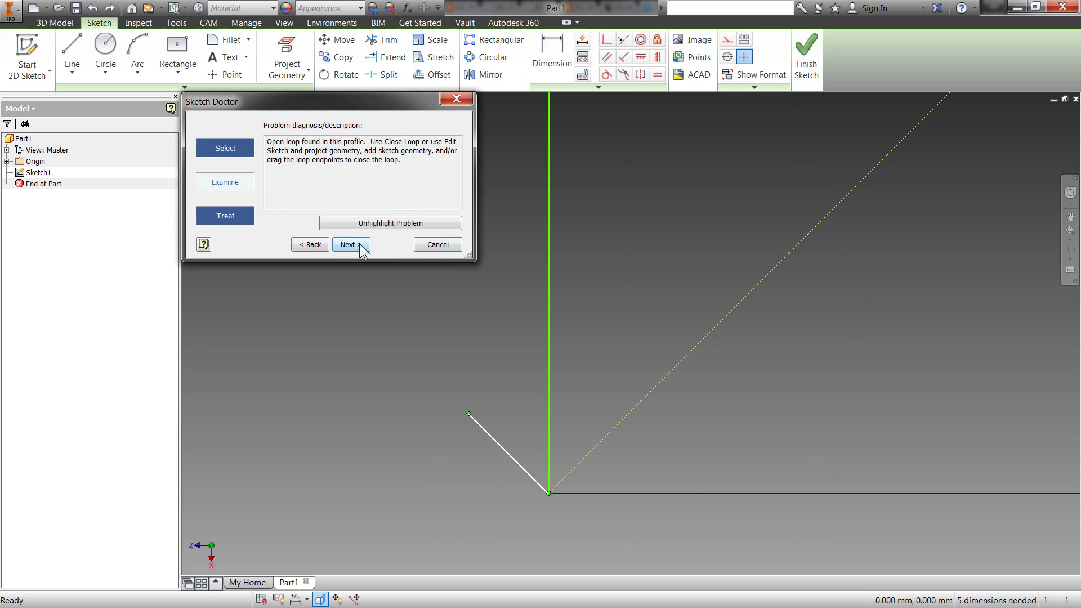
click(350, 244)
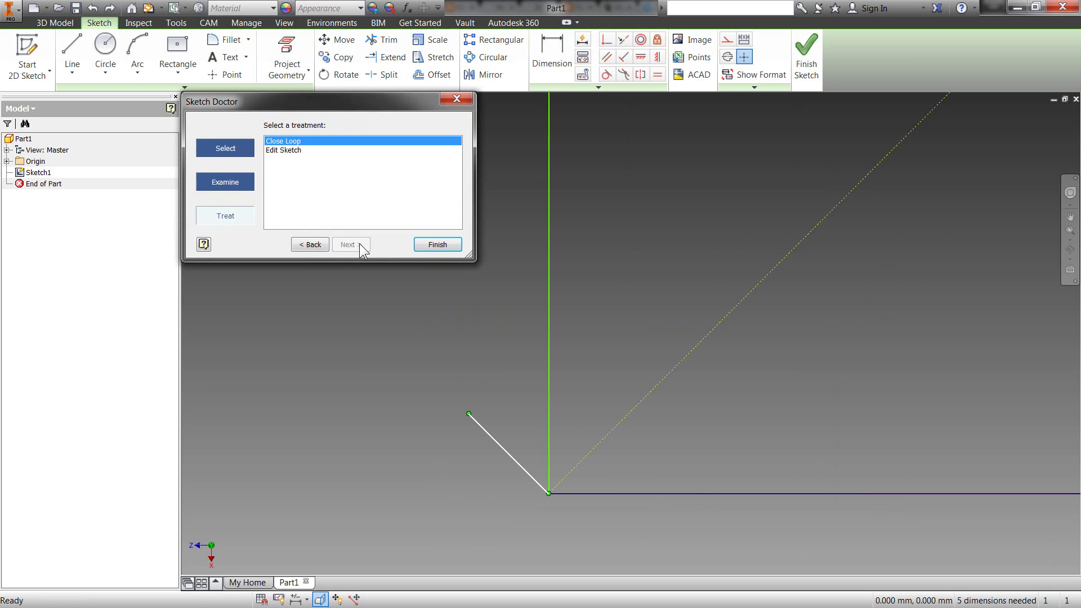
click(289, 151)
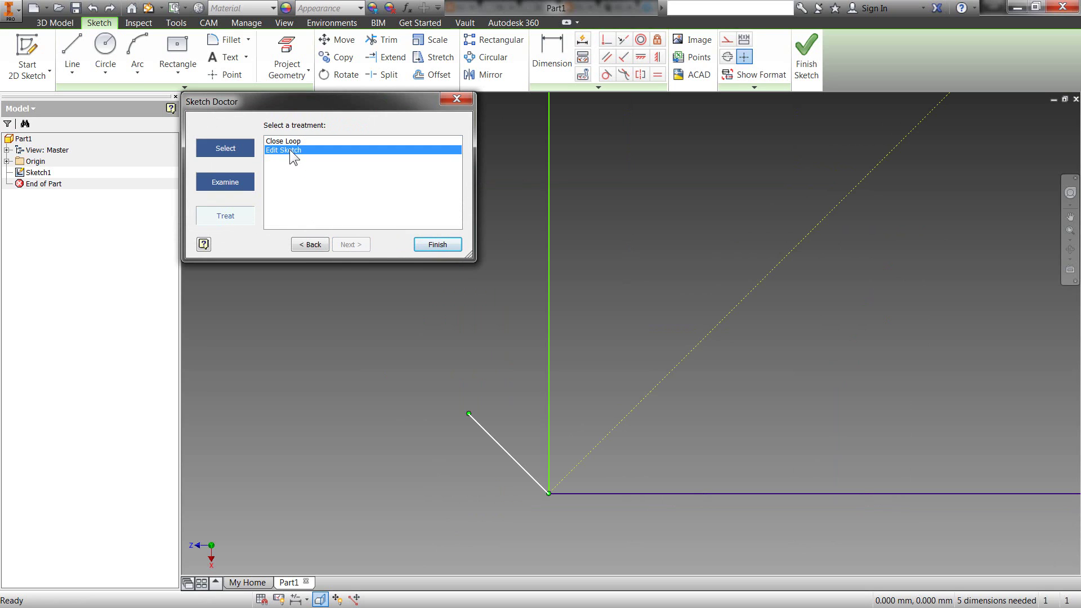
click(425, 247)
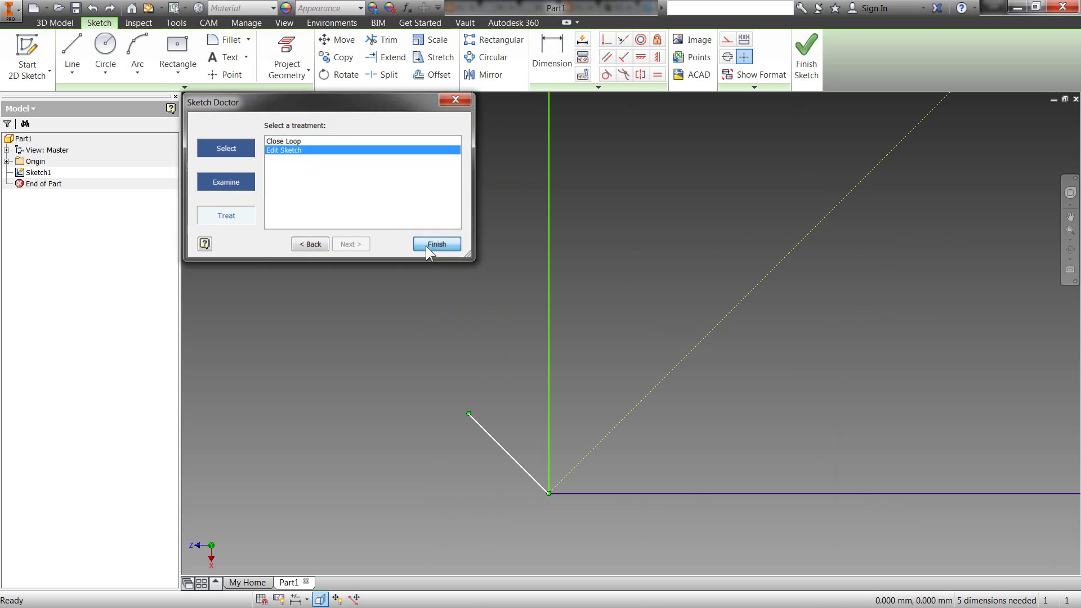
click(665, 342)
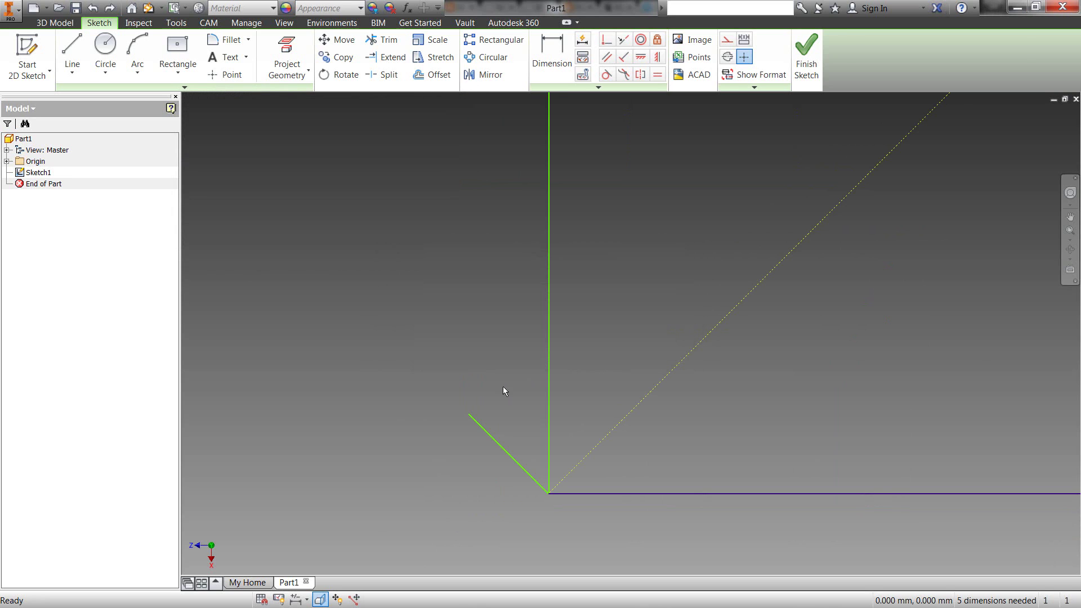
Delete the stray diagonal line at the lower-left corner and fit the profile in view.
click(485, 433)
key(Delete)
key(Home)
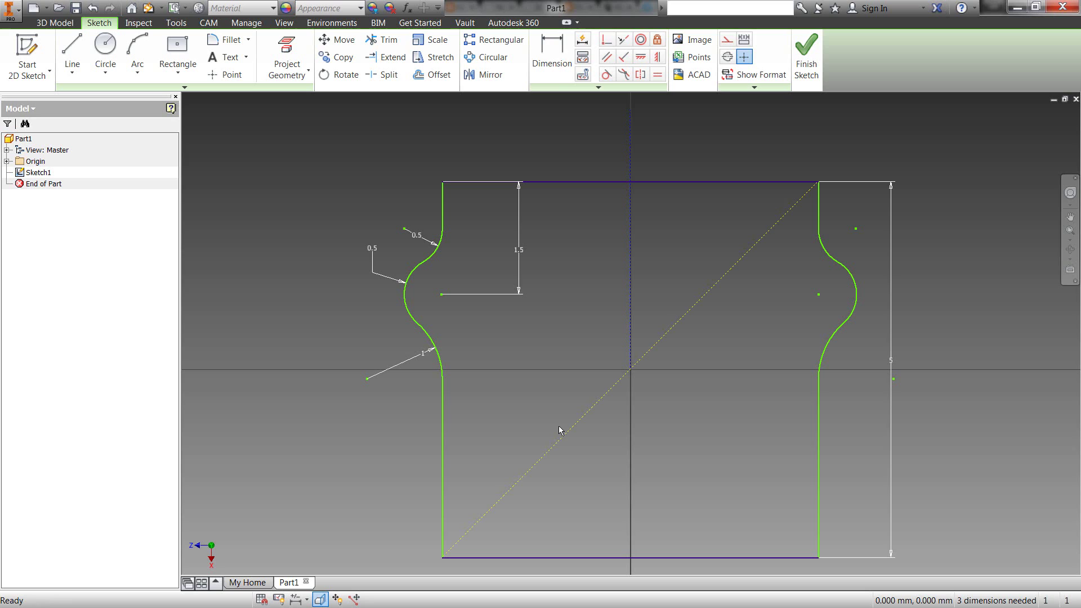
Dimension the lower section's width between its two vertical lines as 5 mm.
click(548, 49)
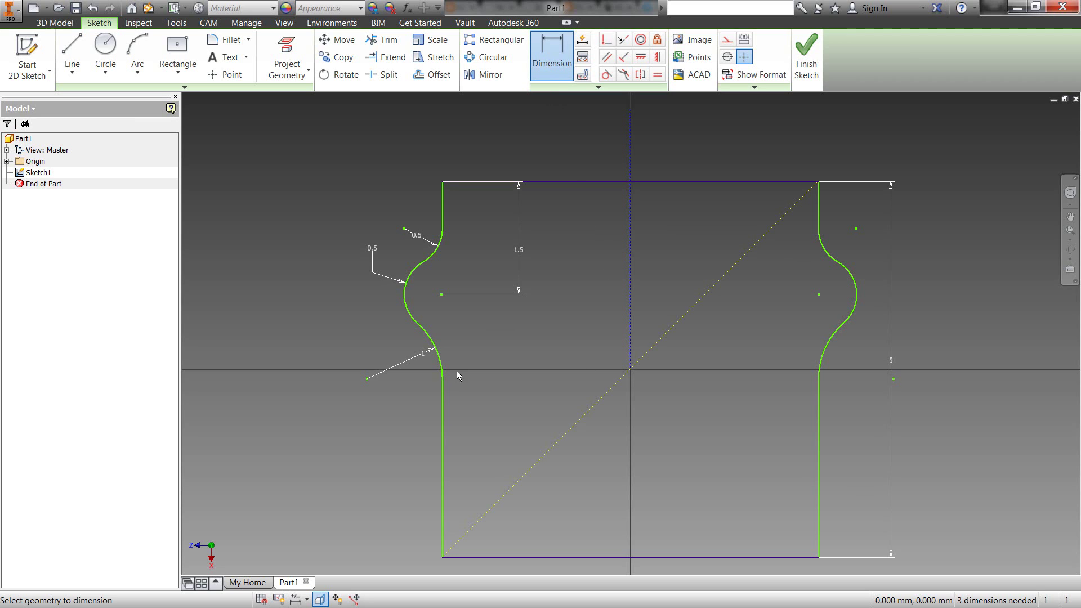
click(446, 433)
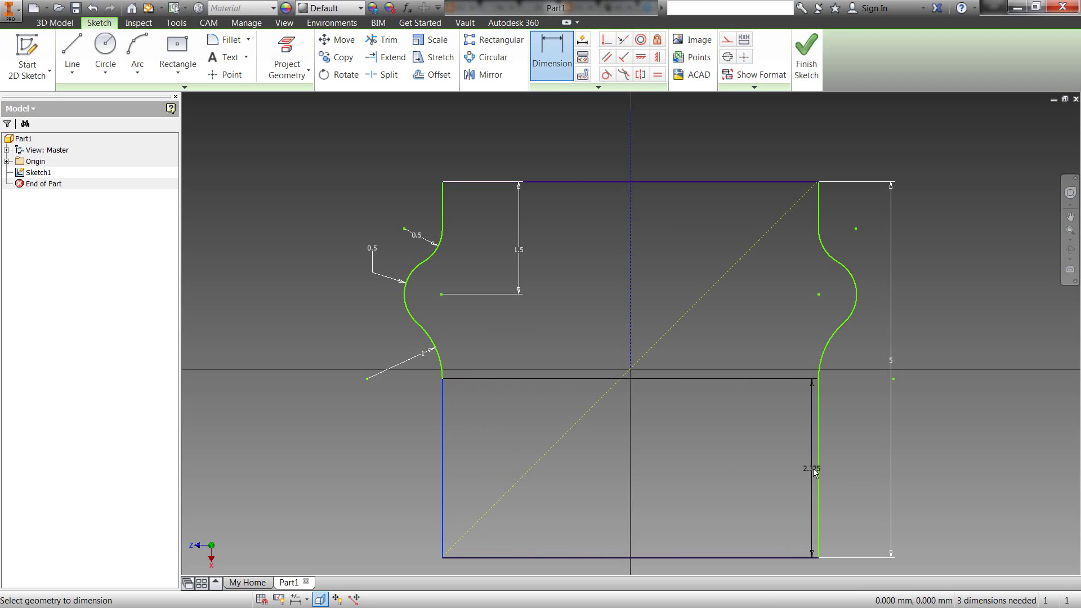
click(817, 469)
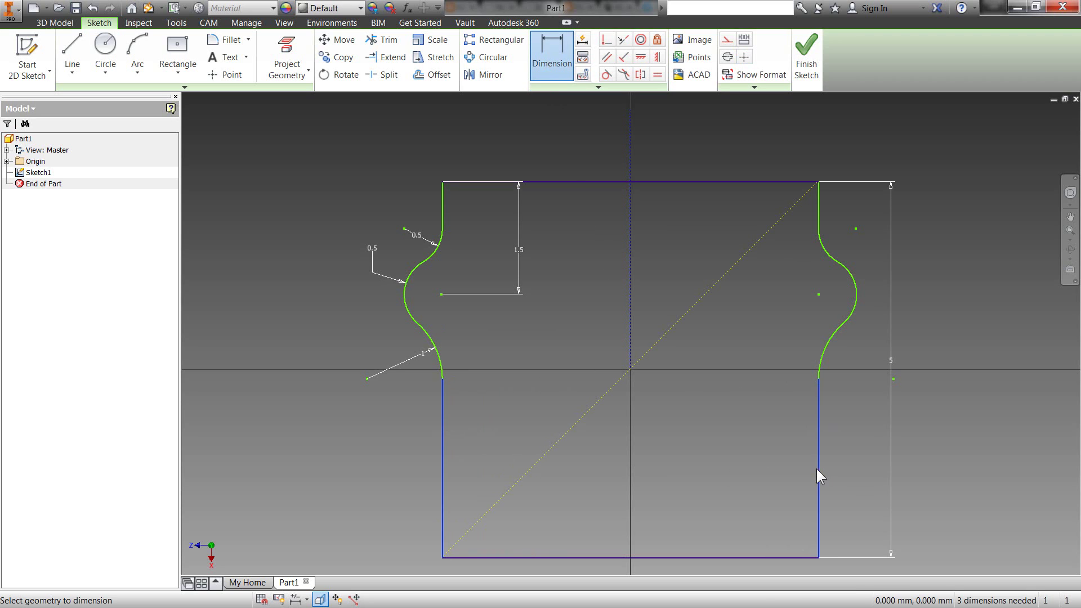
click(667, 491)
click(712, 544)
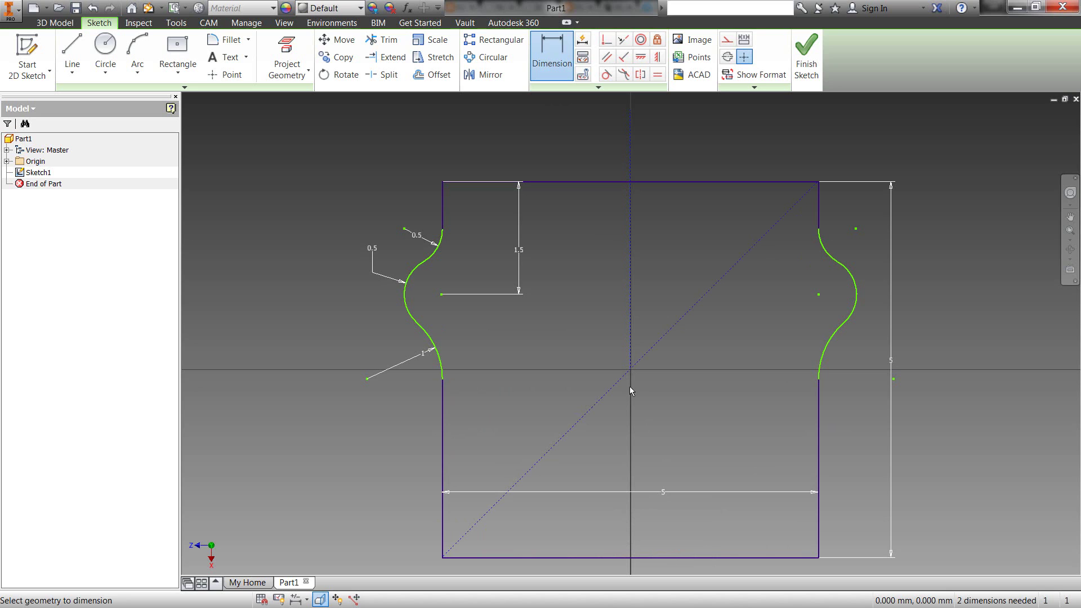
Run Auto Dimension to add the last two dimensions, including 0.63, fully constraining the sketch.
click(582, 41)
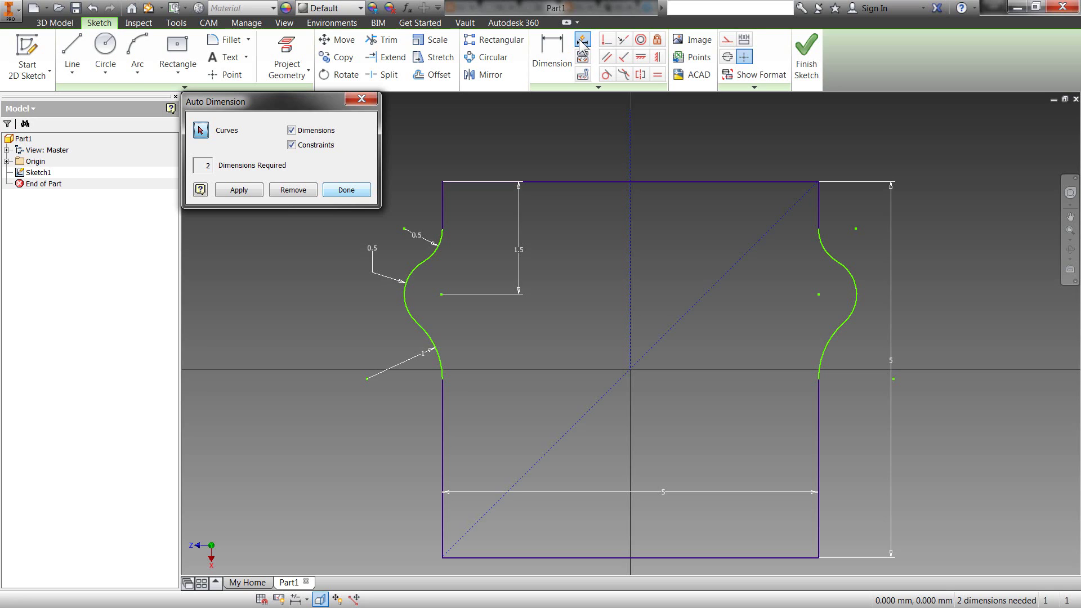
click(240, 193)
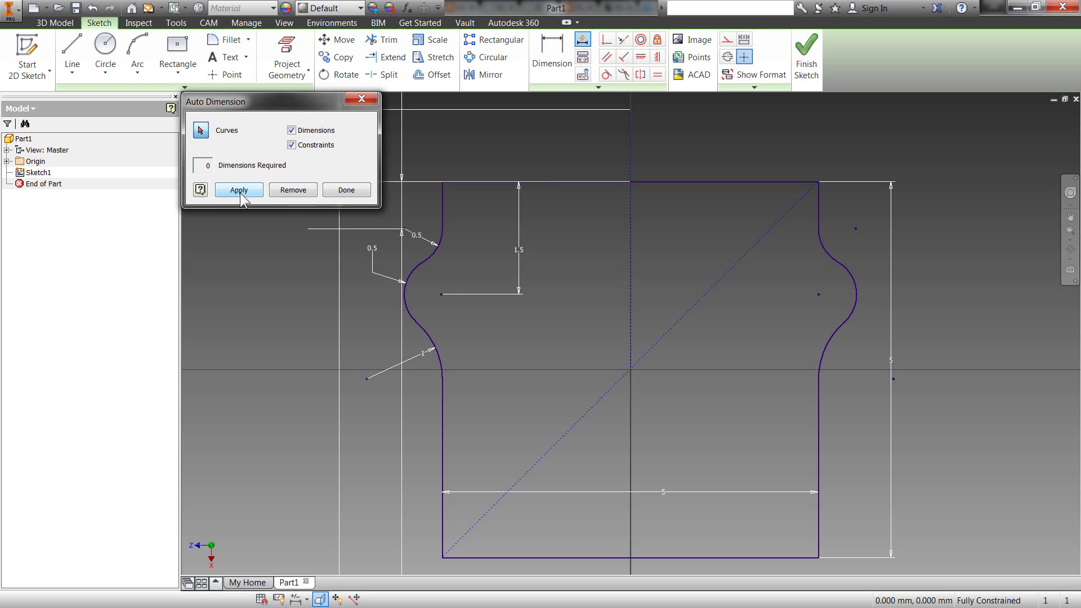
click(338, 192)
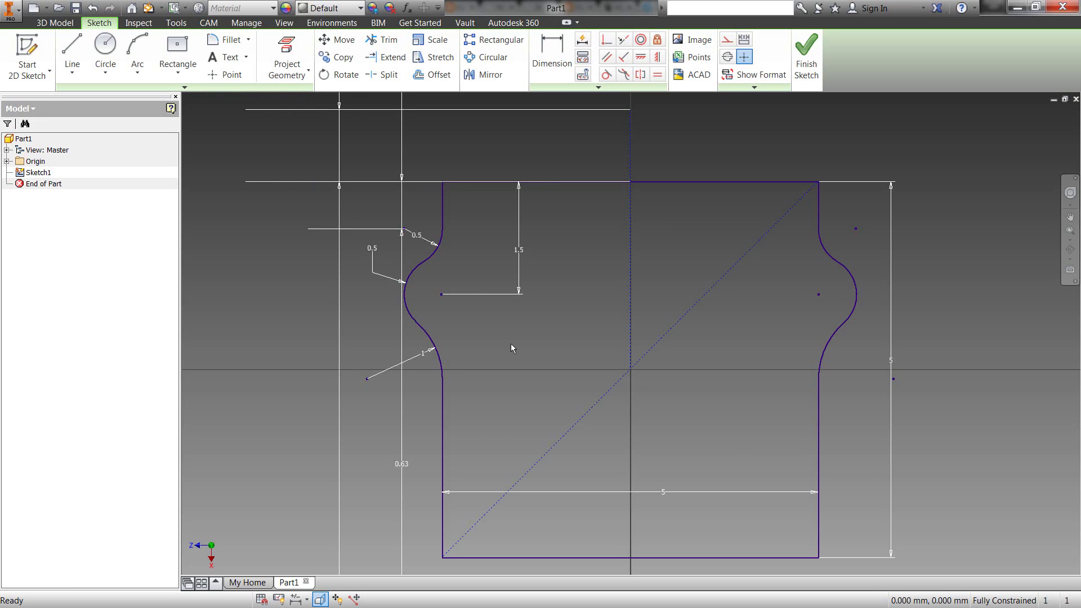
Delete the extra vertical line and its auto-added dimensions at the upper left of the profile.
scroll(513, 345, up, 2)
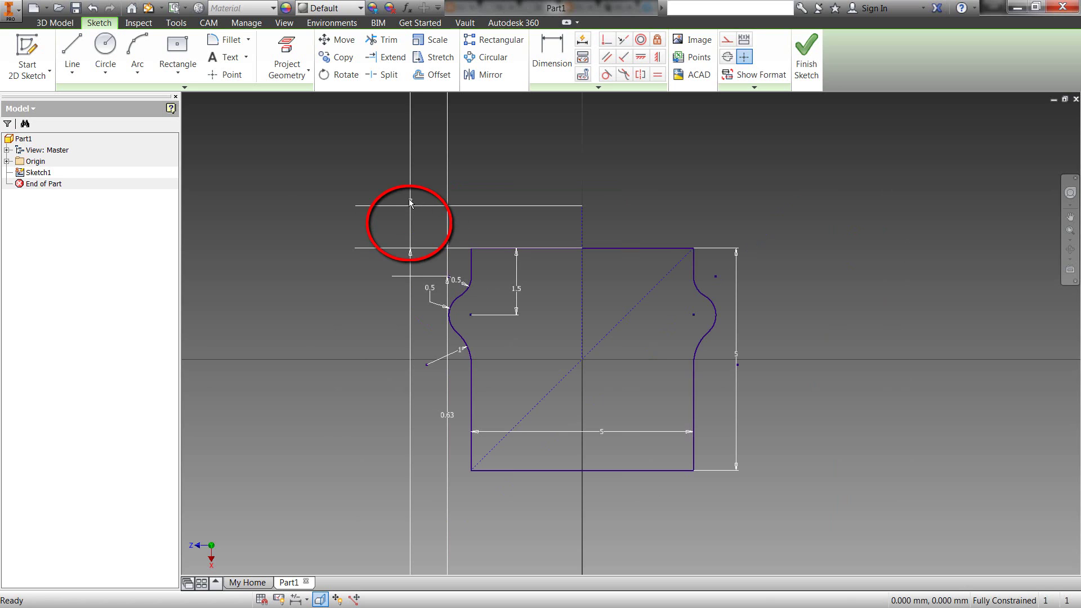
click(408, 222)
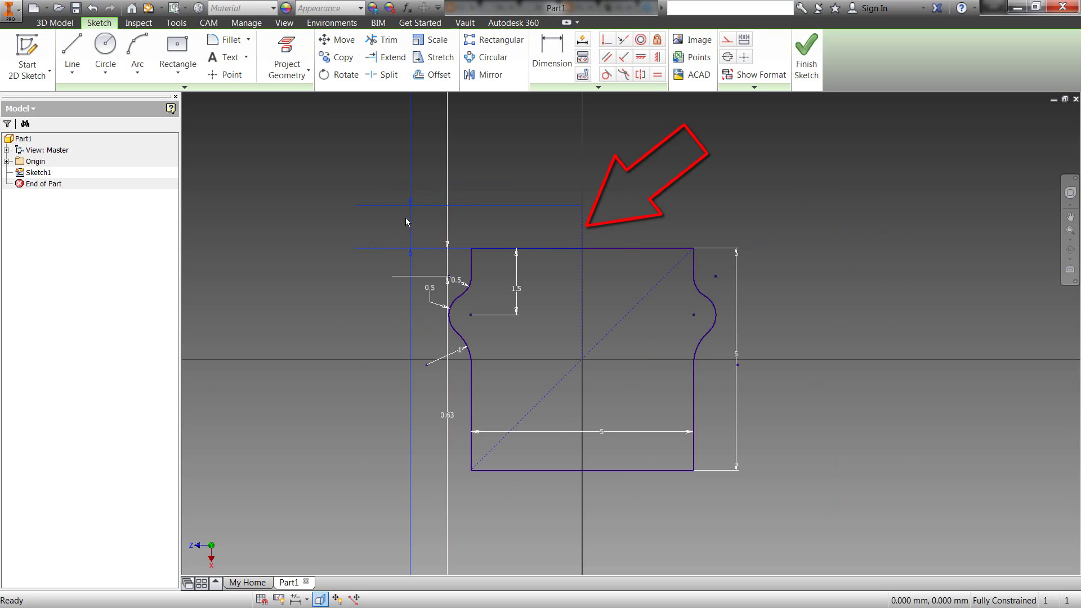
key(Delete)
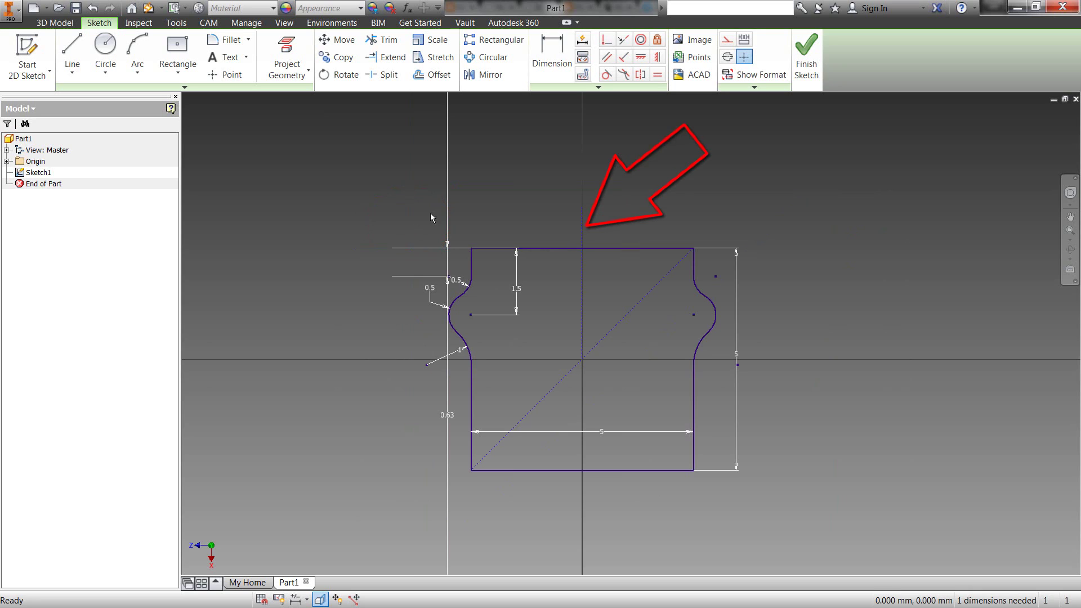